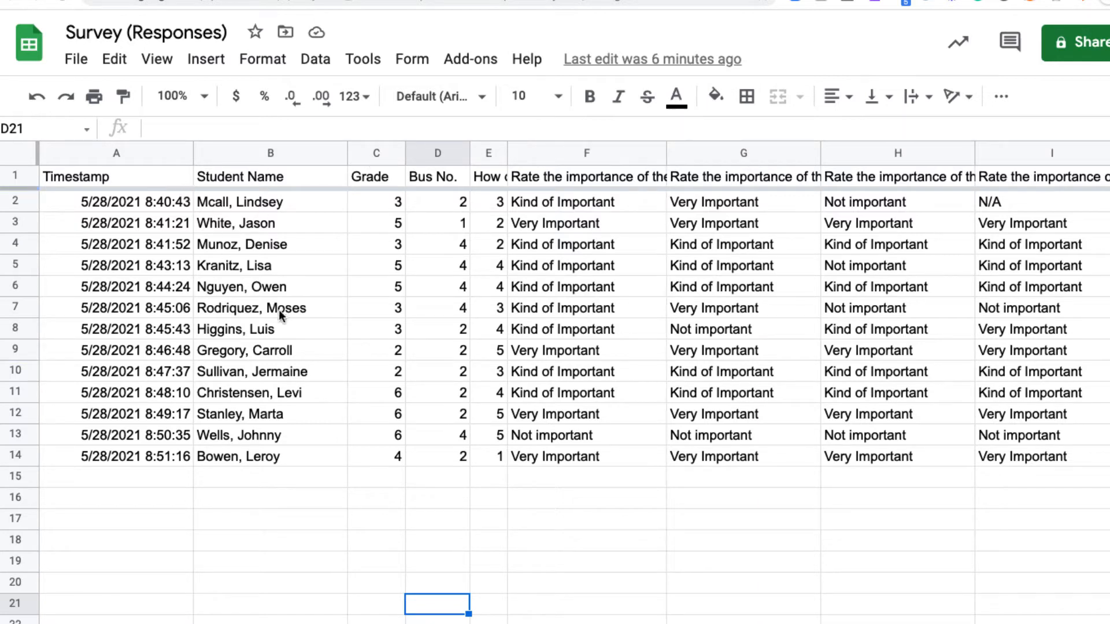
Insert two blank columns between the Student Name and Grade columns.
left_click(376, 155)
right_click(377, 159)
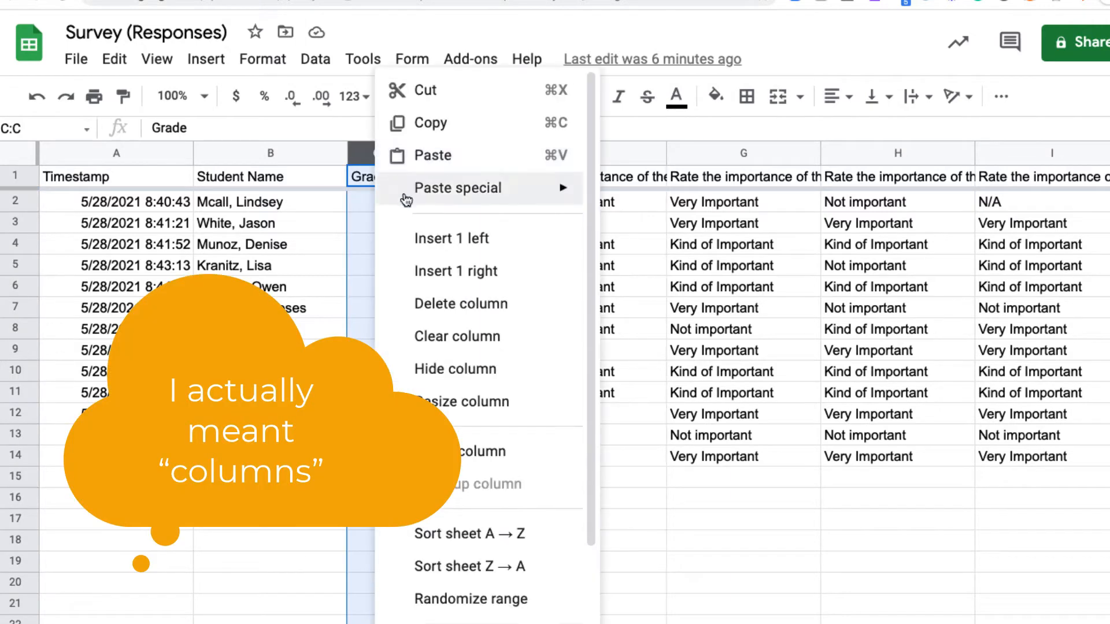
left_click(416, 238)
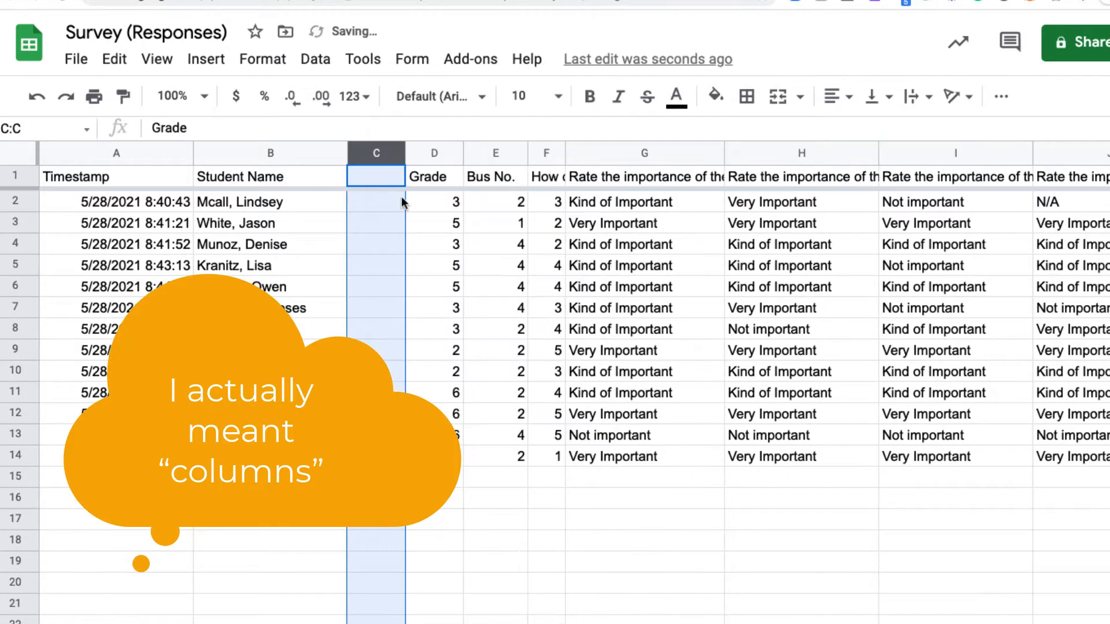
right_click(375, 154)
left_click(419, 237)
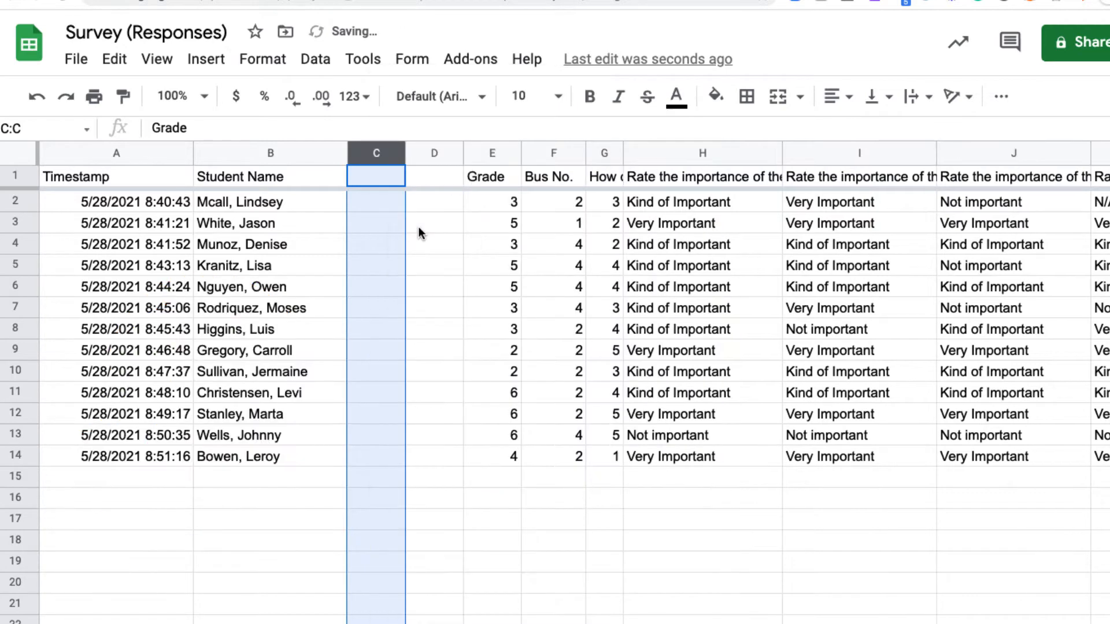
left_click(443, 211)
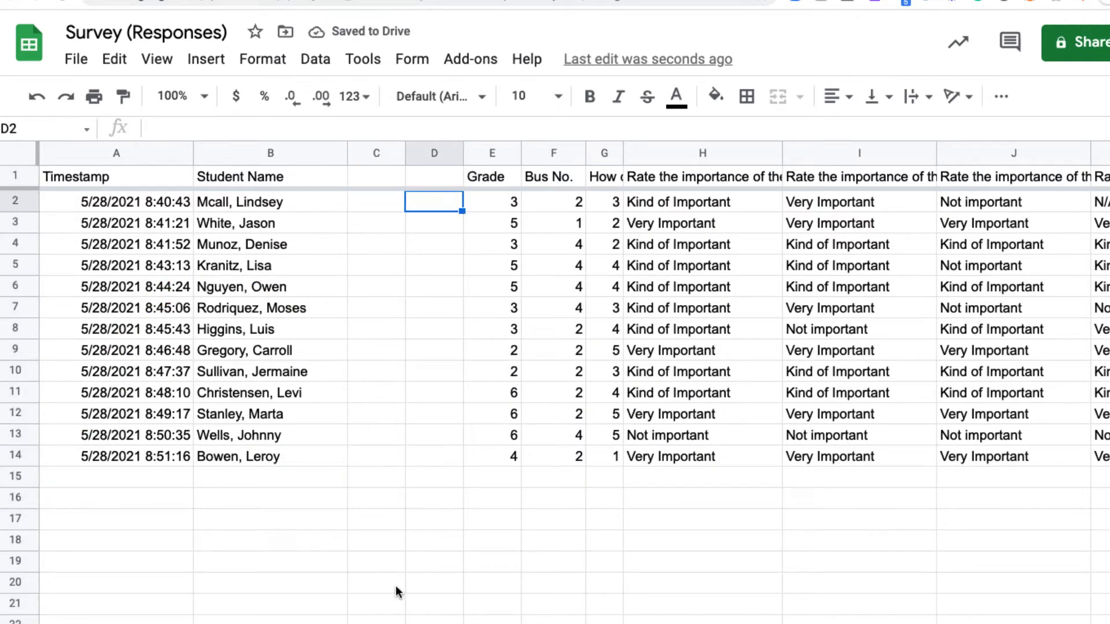
Insert the SPLIT text function into cell C2.
left_click(359, 211)
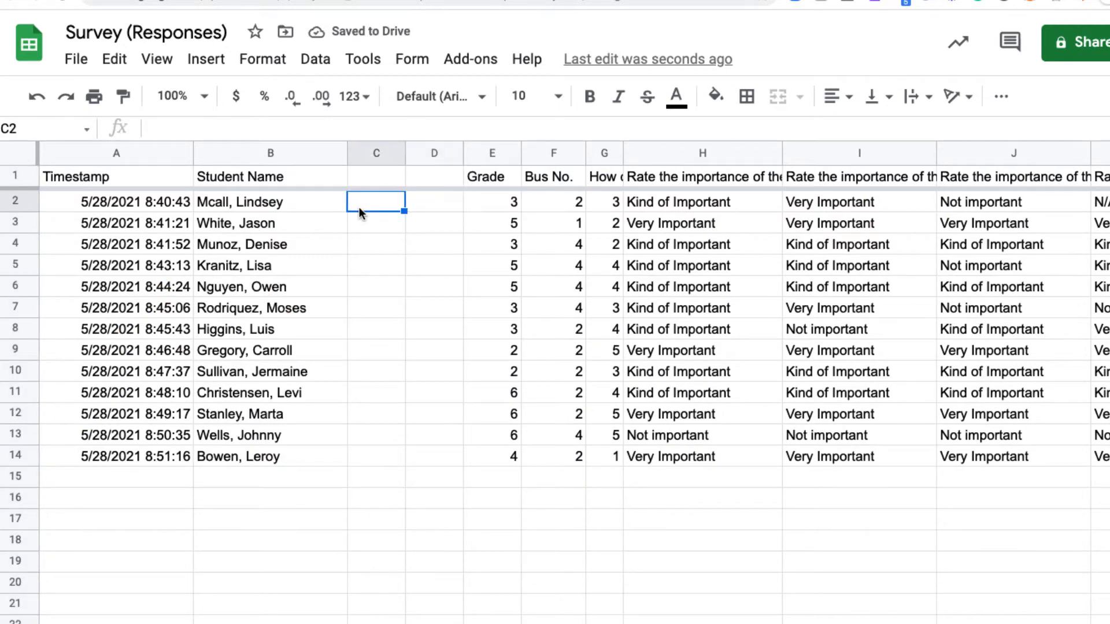
left_click(157, 129)
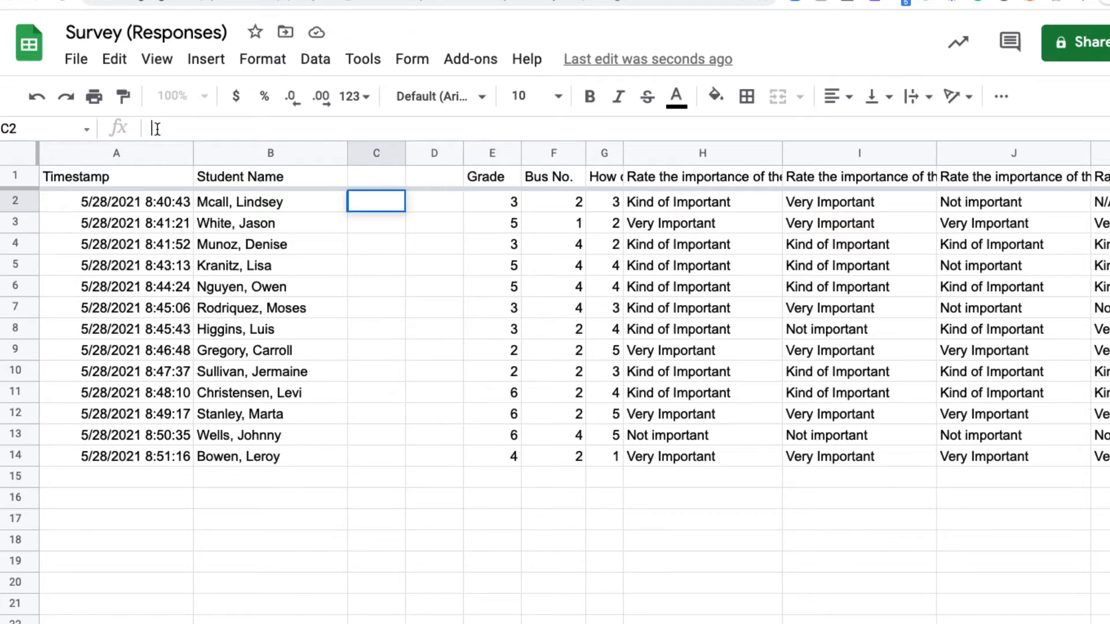
left_click(1011, 98)
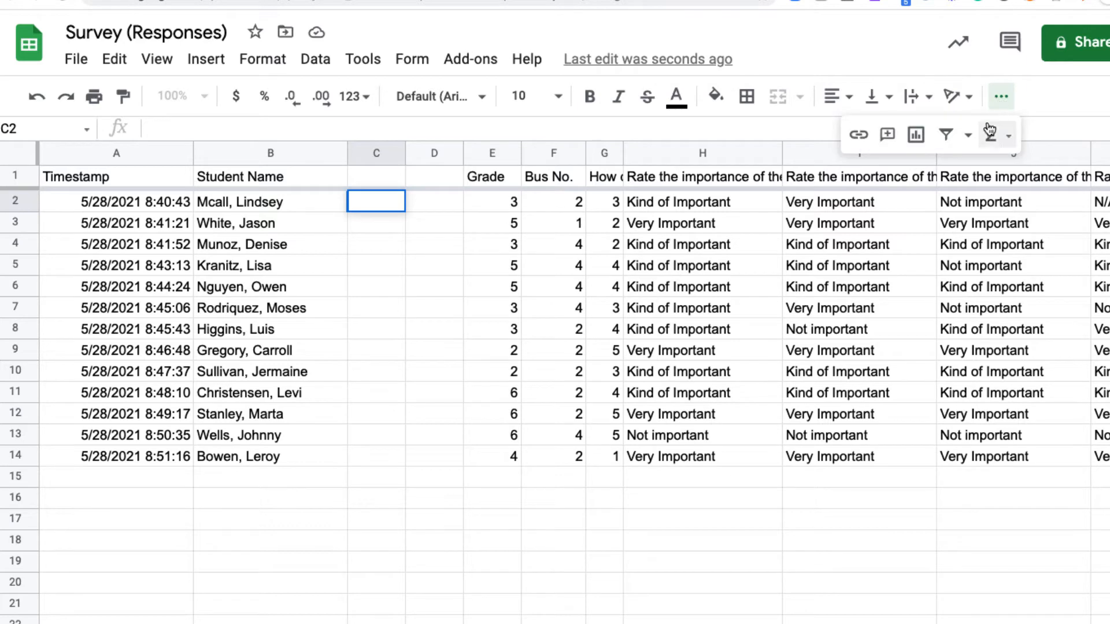
left_click(1008, 136)
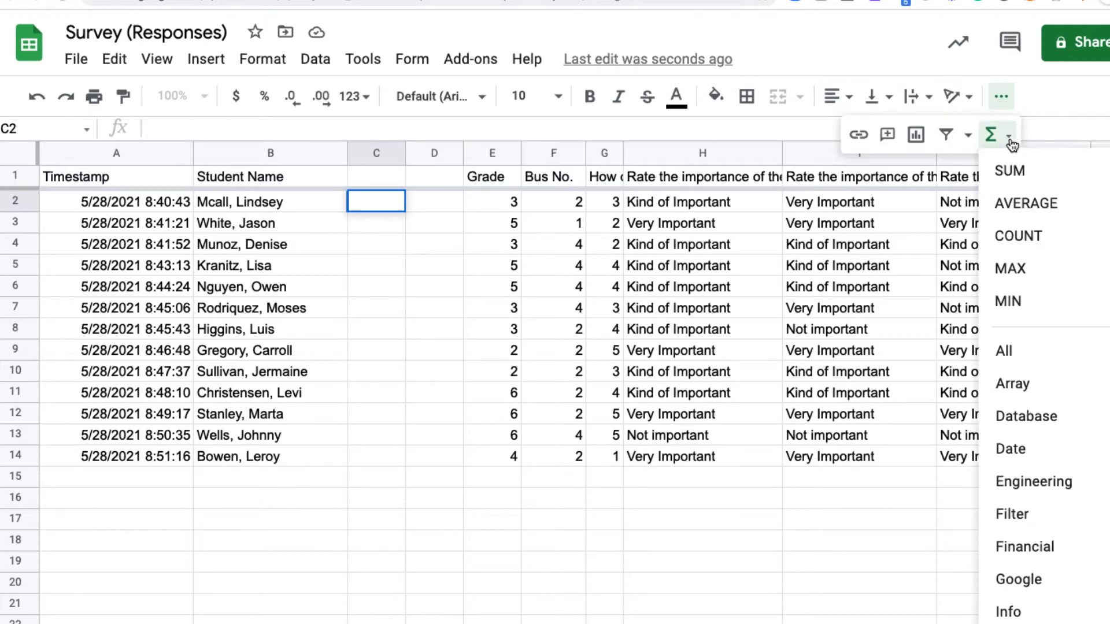
mouse_move(1009, 611)
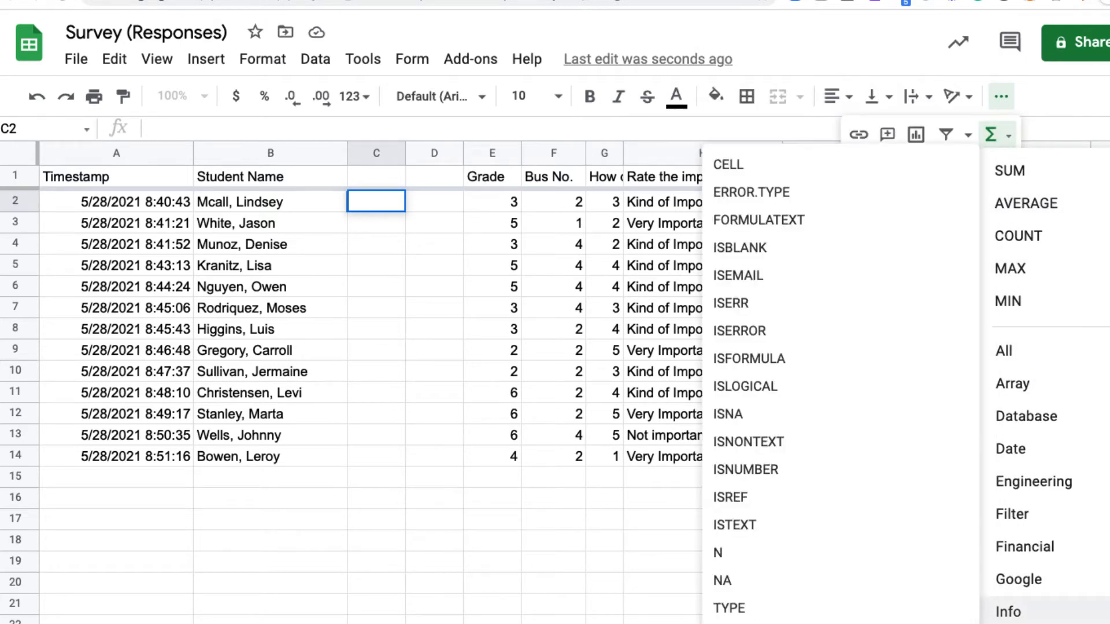
scroll(1021, 578, "down", 5)
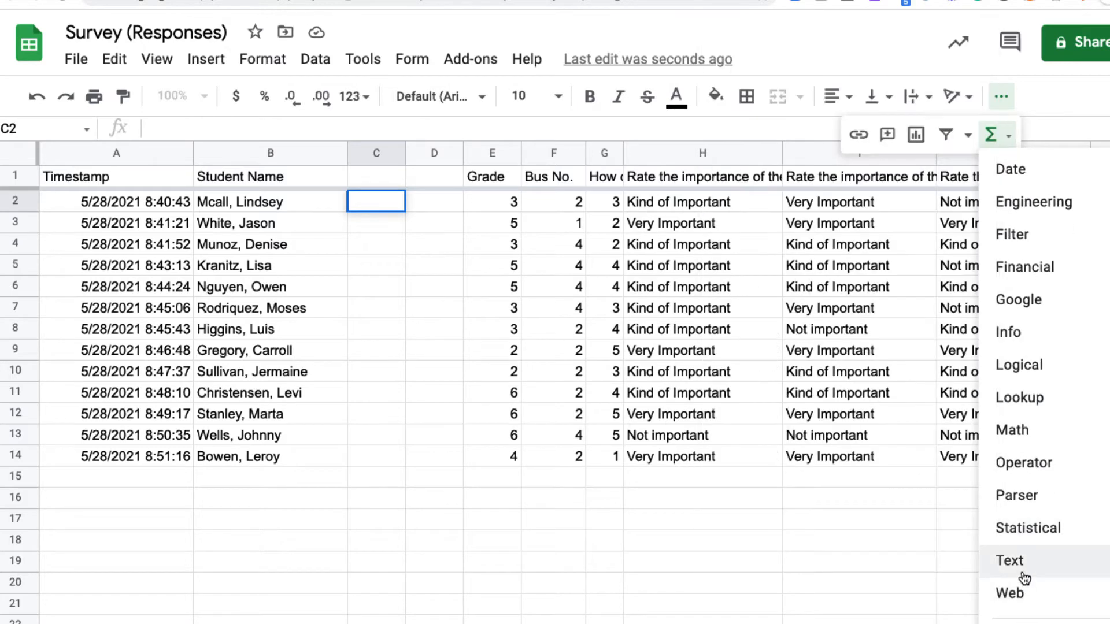
mouse_move(1006, 568)
scroll(801, 572, "down", 4)
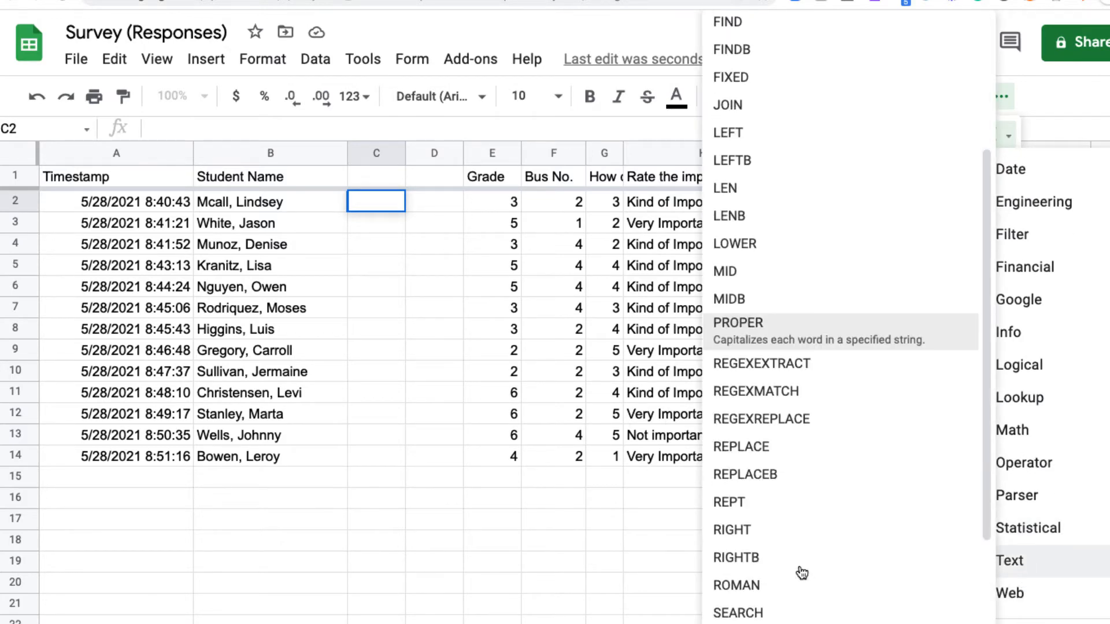
scroll(802, 572, "down", 3)
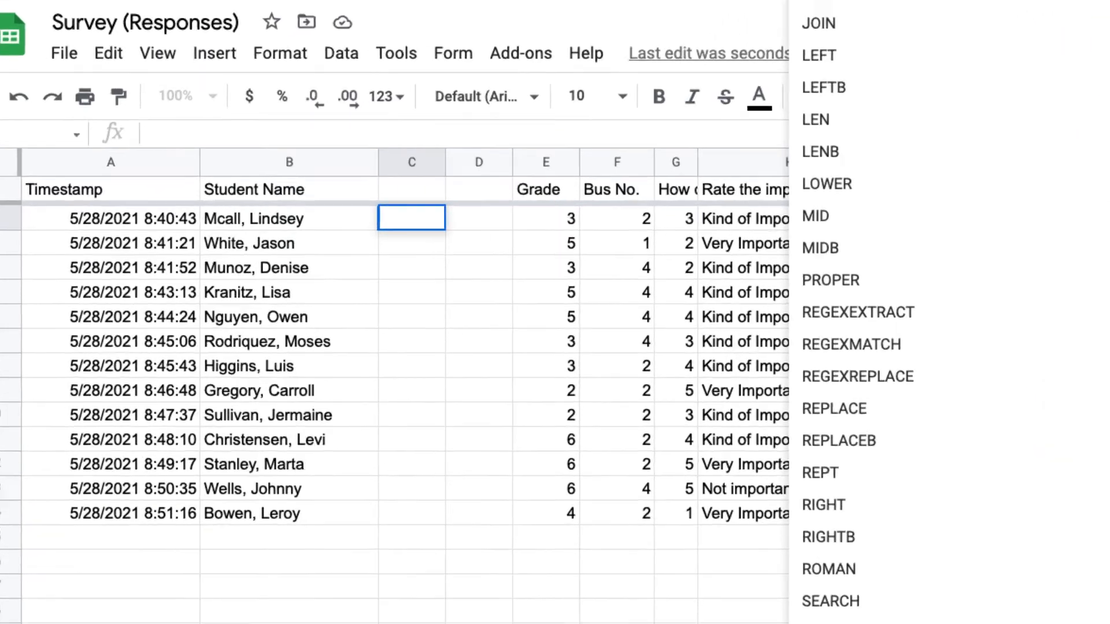
left_click(726, 596)
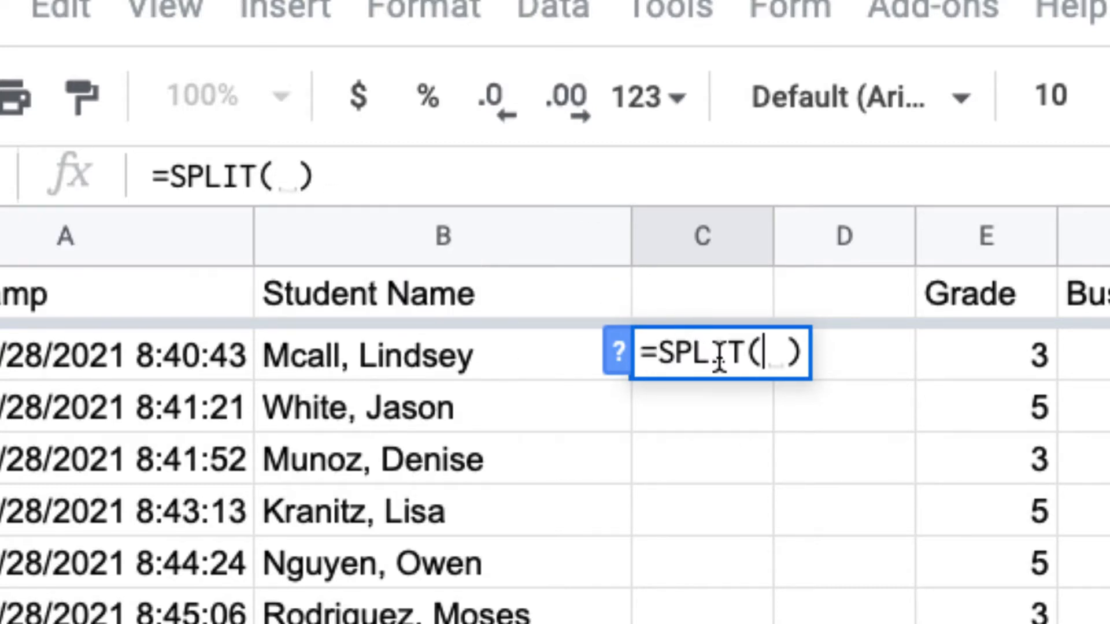
Complete the formula in C2 as =SPLIT(B2,",") to divide the student name at the comma.
left_click(428, 349)
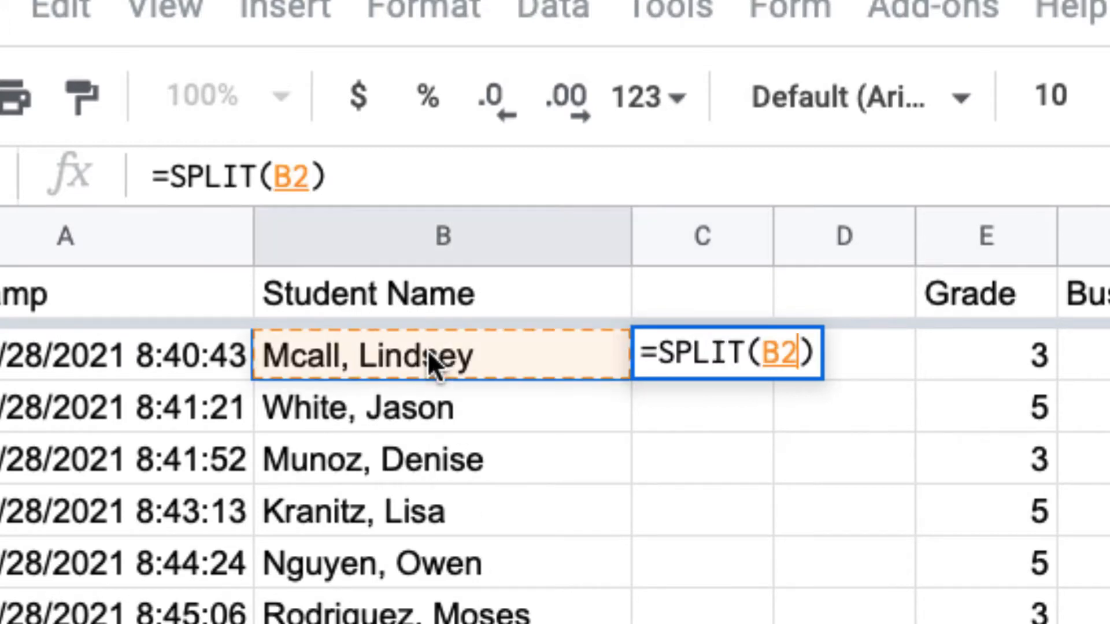
left_click(311, 181)
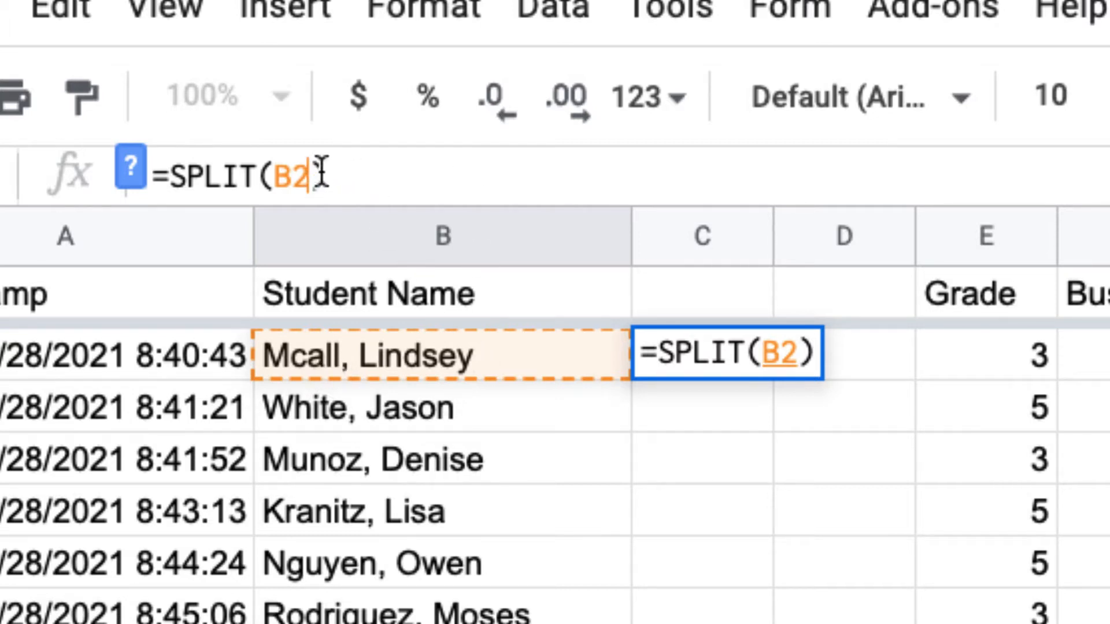
type("\"")
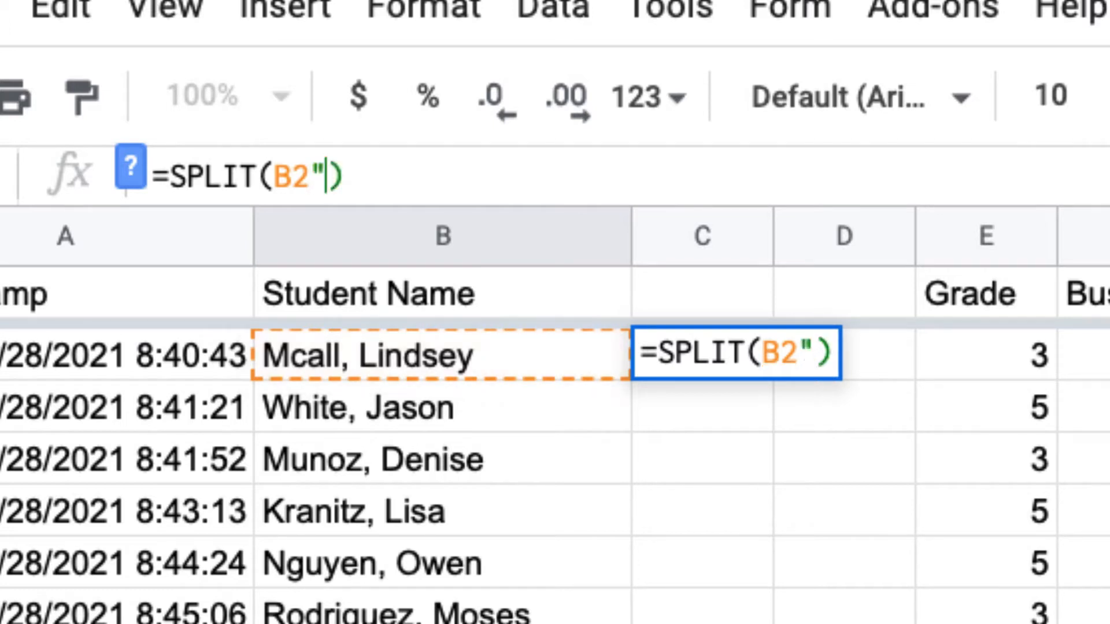
type(",\"")
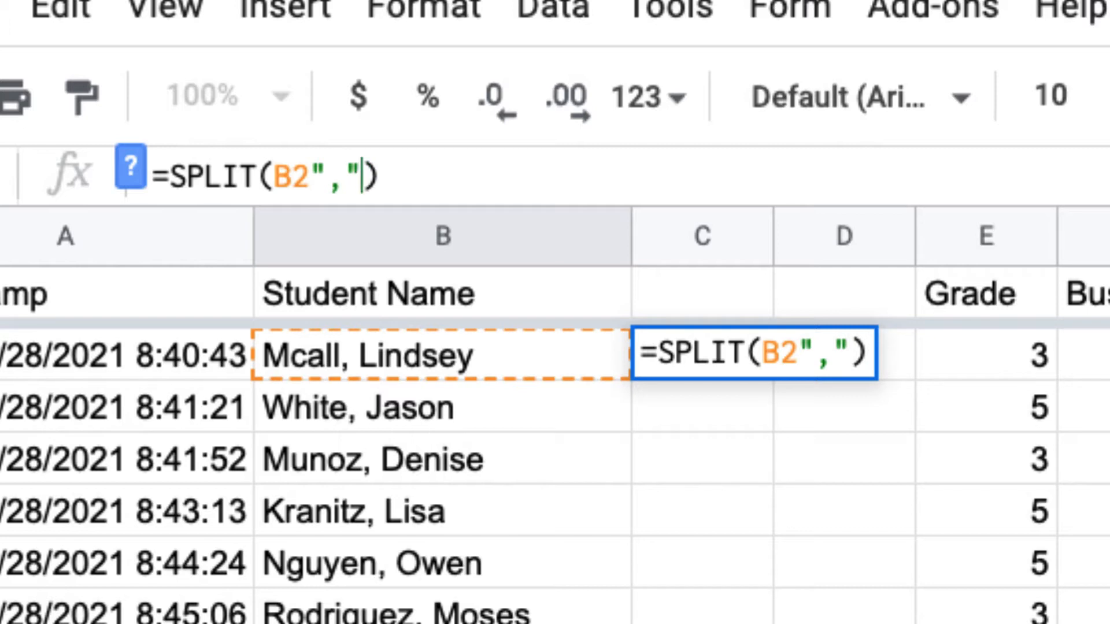
left_click(309, 174)
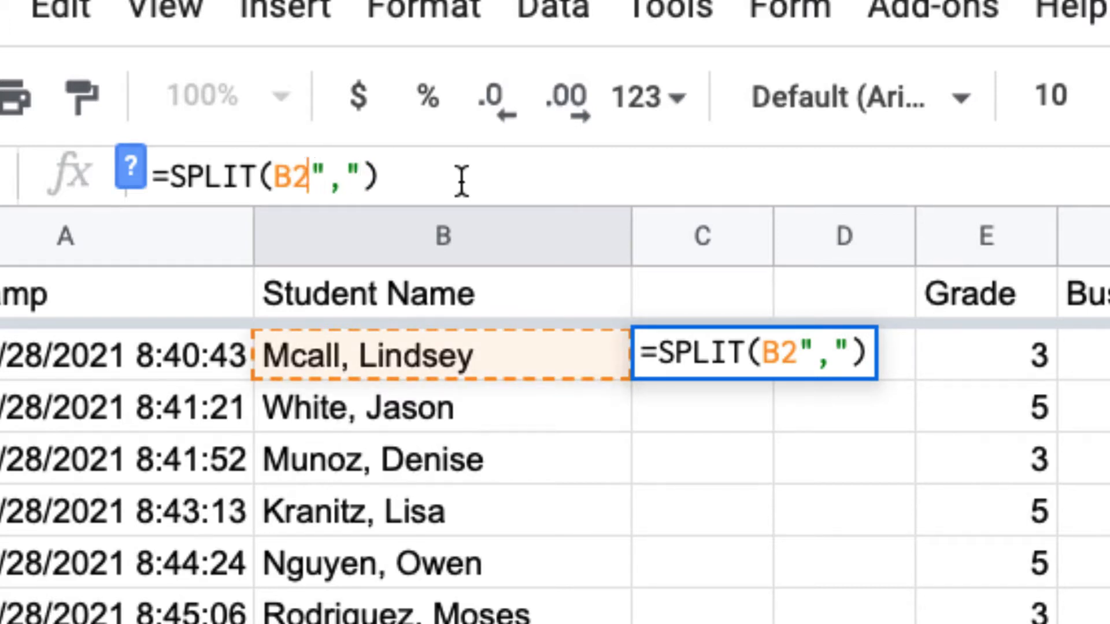
type(",")
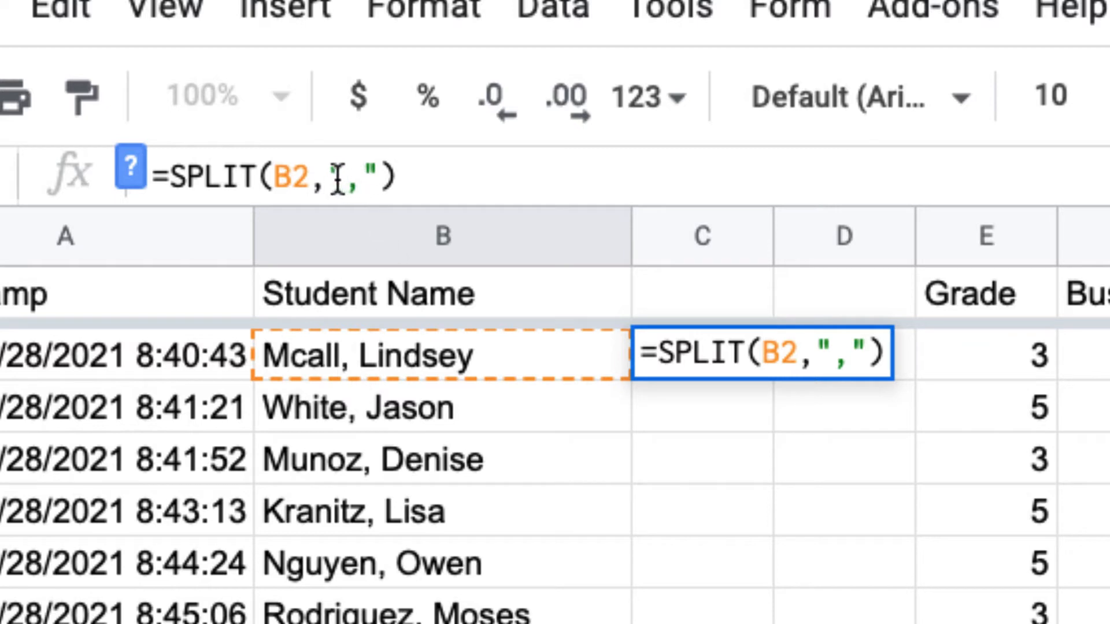
left_click(440, 175)
key("Return")
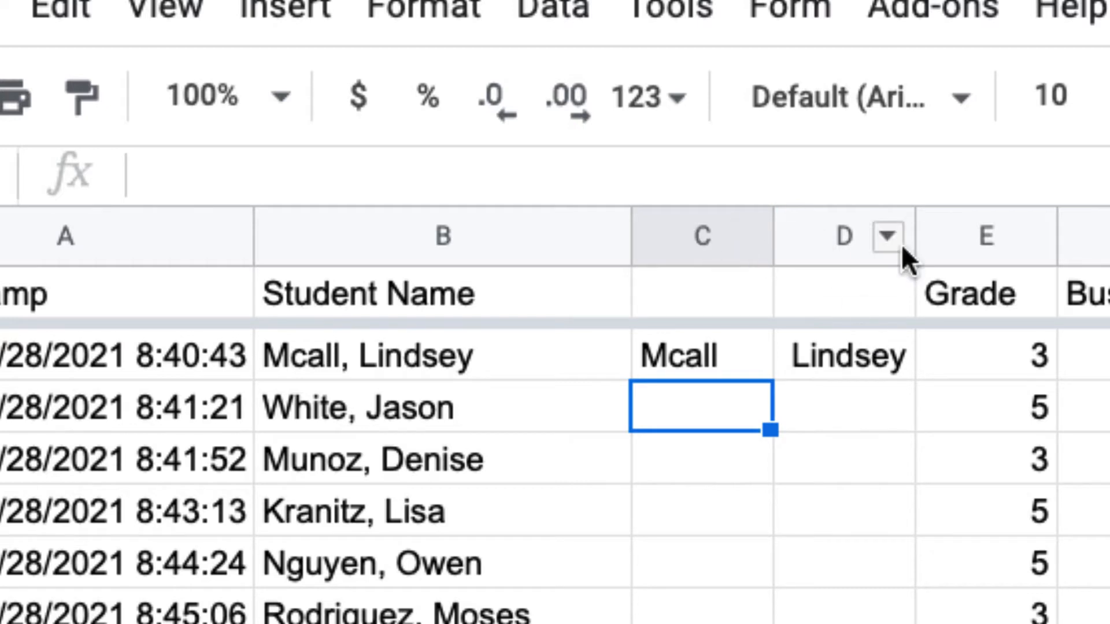
Inspect the split results in C2 and D2, checking for an extra space before the first name.
left_click(697, 342)
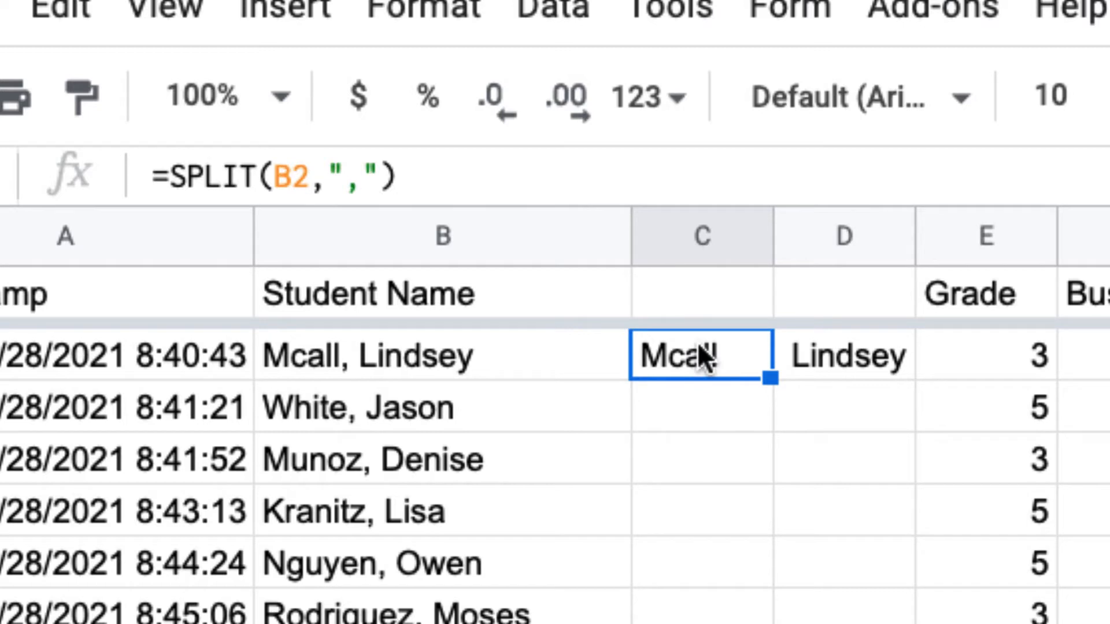
left_click(816, 518)
left_click(785, 354)
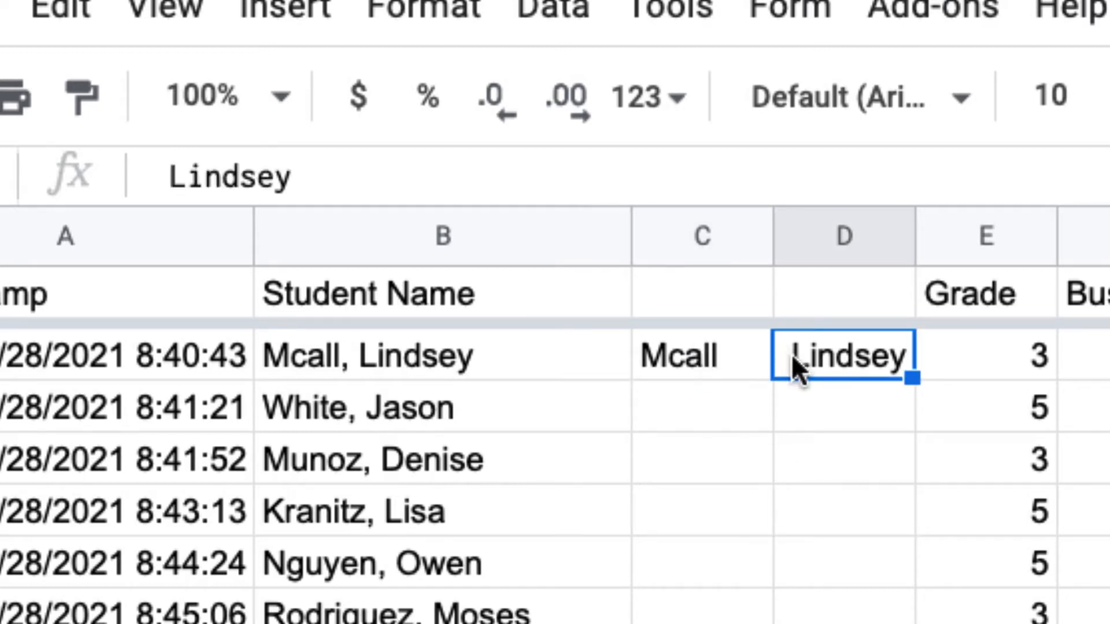
double_click(785, 354)
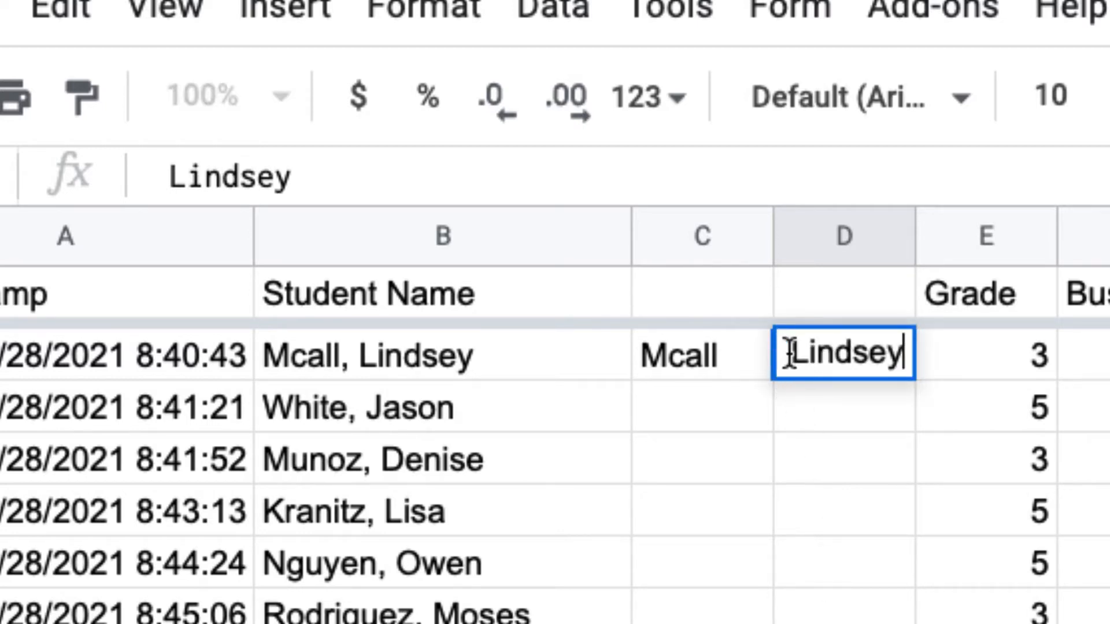
left_click_drag(787, 354, 778, 352)
left_click(790, 352)
left_click(782, 460)
left_click(799, 363)
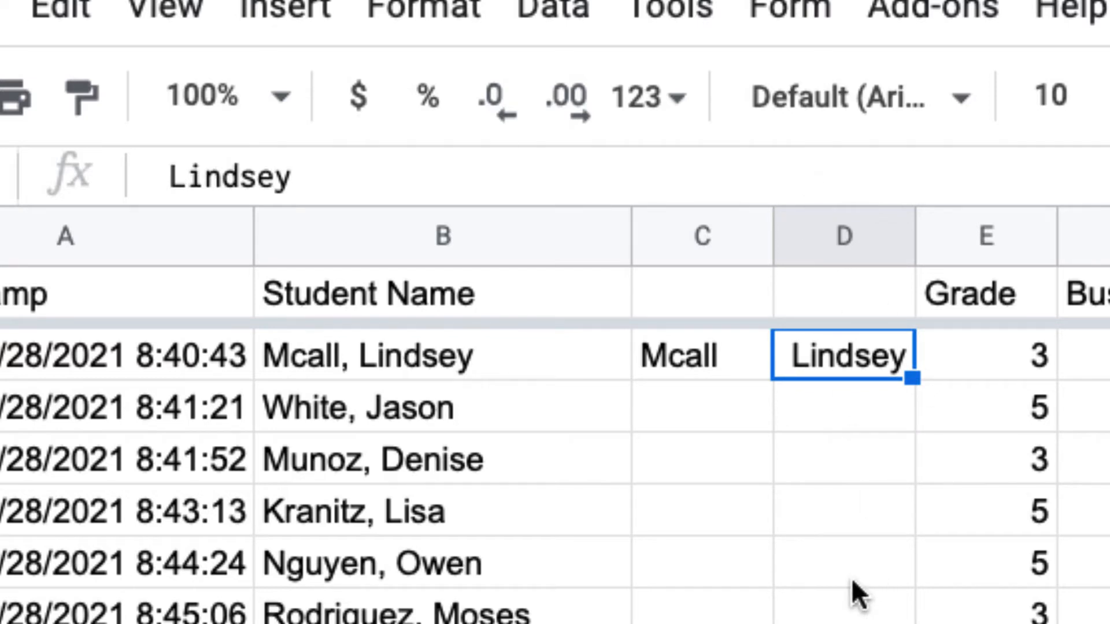
Widen column C and compare the split name in D2 with the original name in B2.
left_click(685, 357)
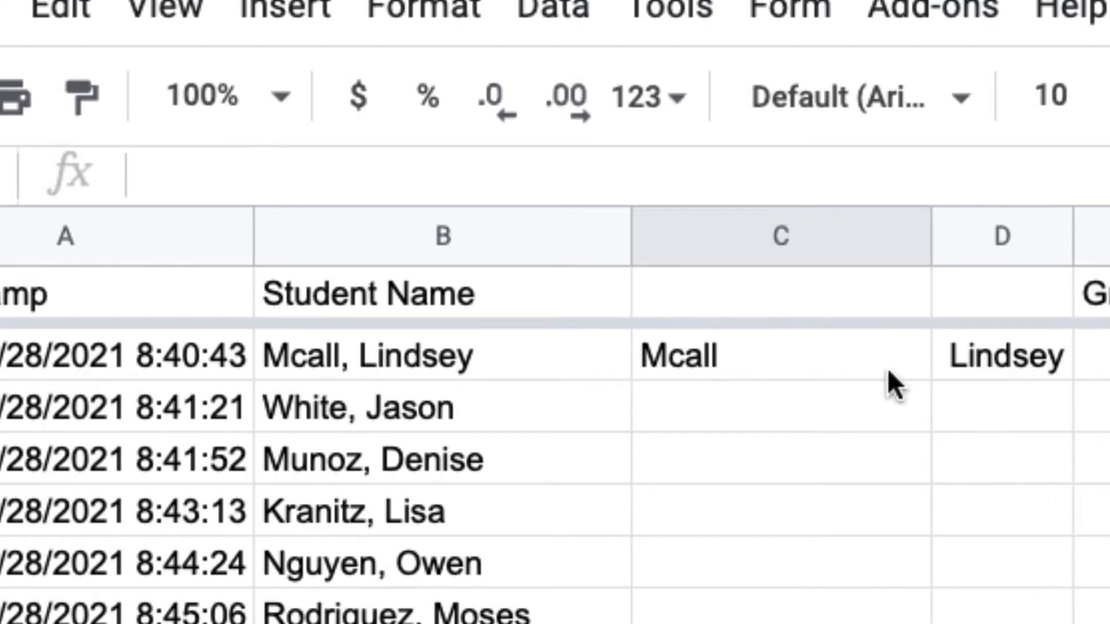
left_click(950, 359)
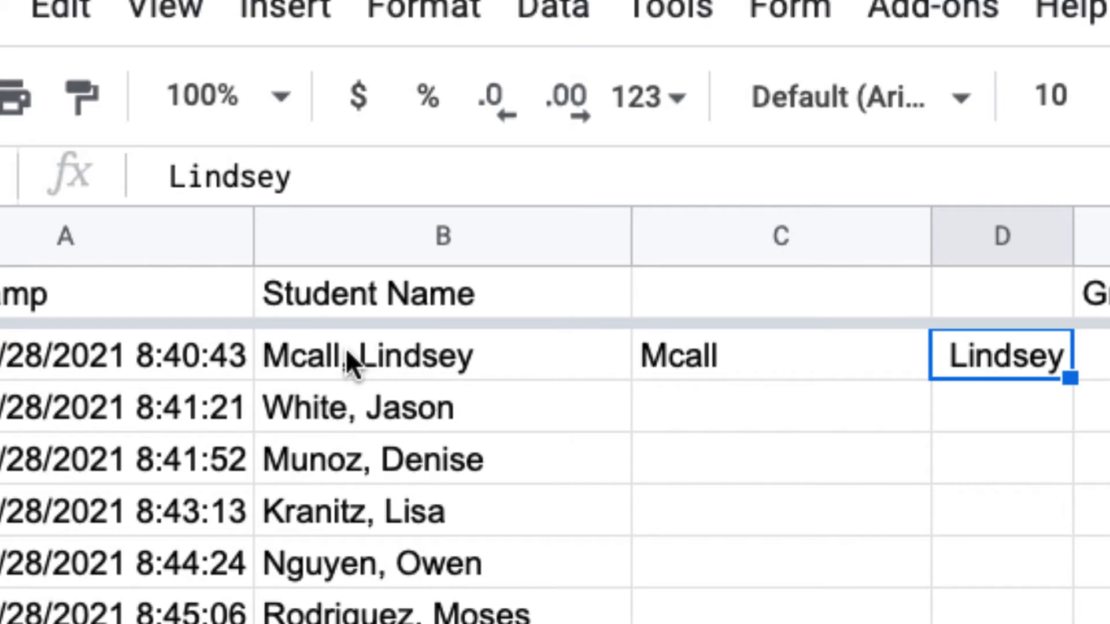
left_click(387, 356)
Wrap the SPLIT formula in C2 with TRIM so that it reads =TRIM(SPLIT(B2,",")).
left_click(707, 347)
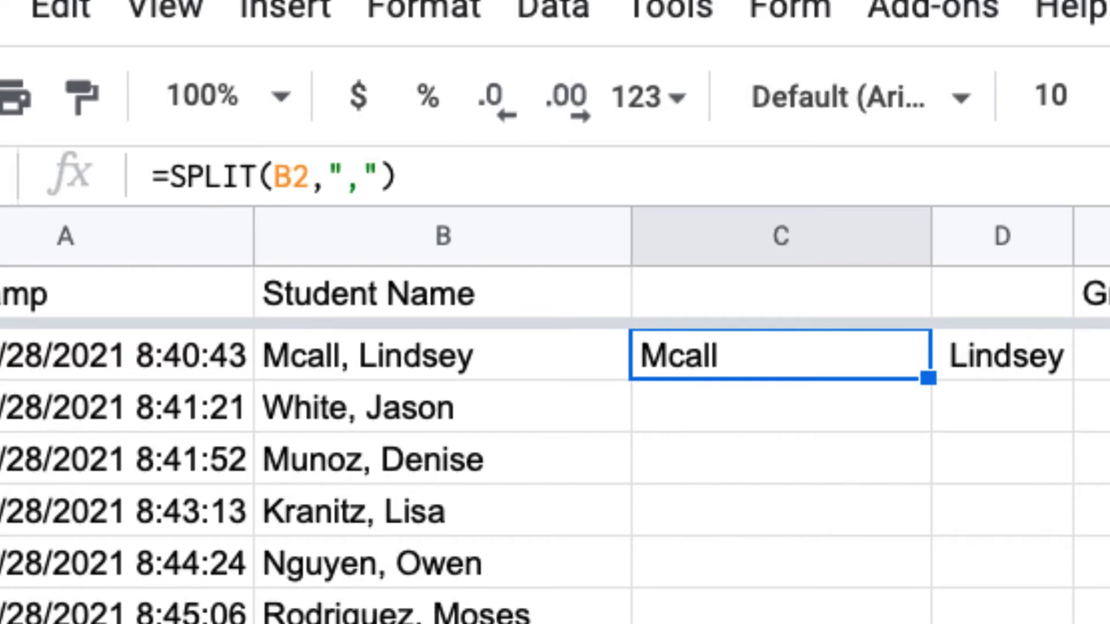
left_click(172, 176)
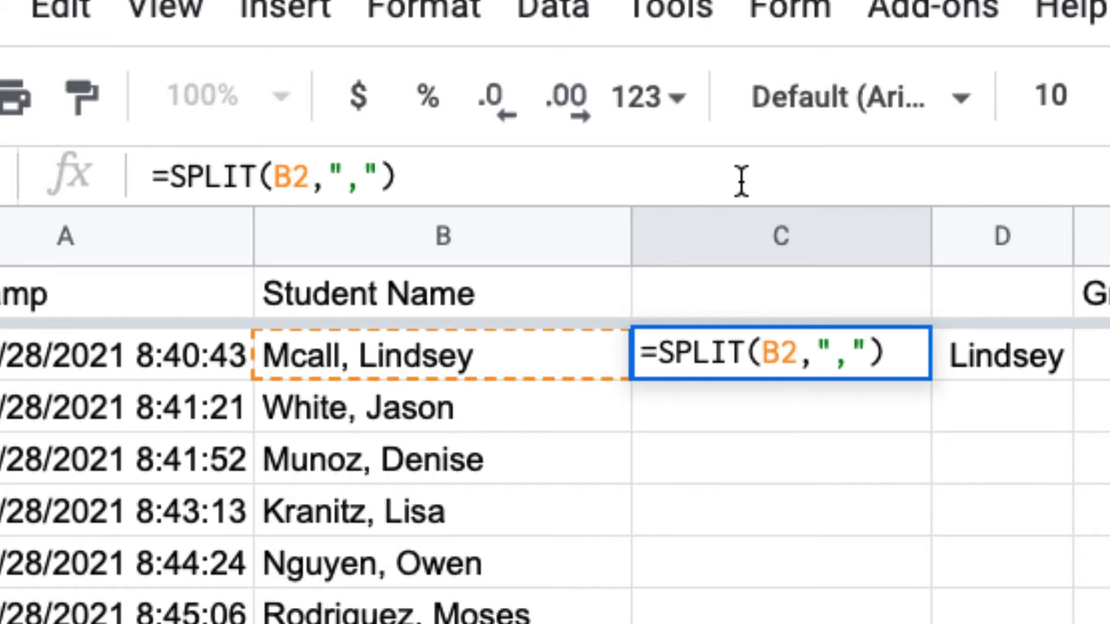
type("TRIM")
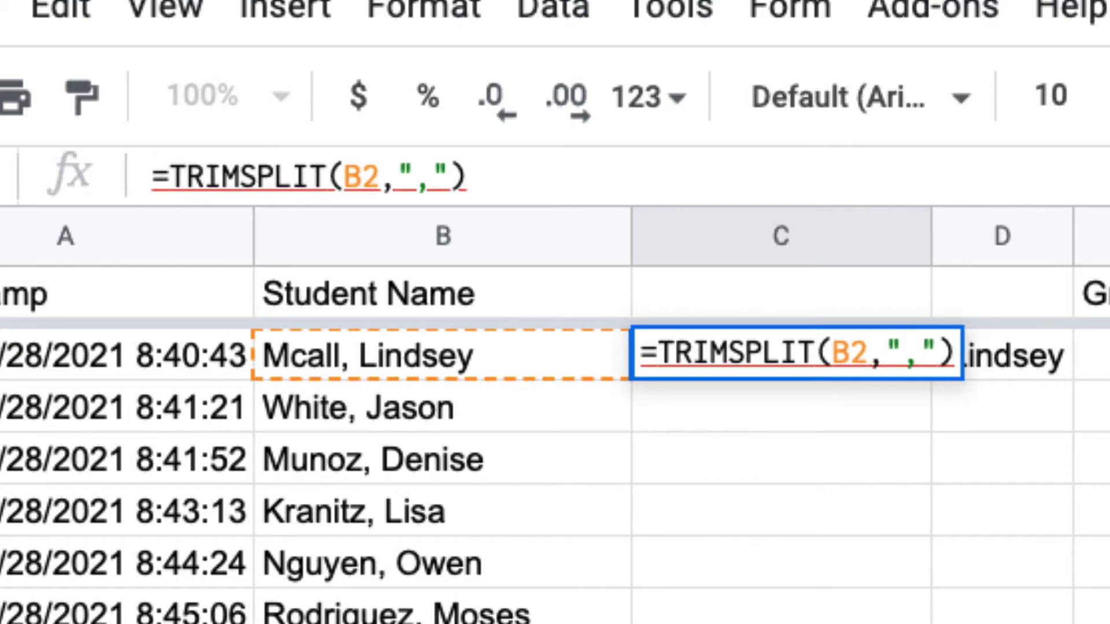
type("(")
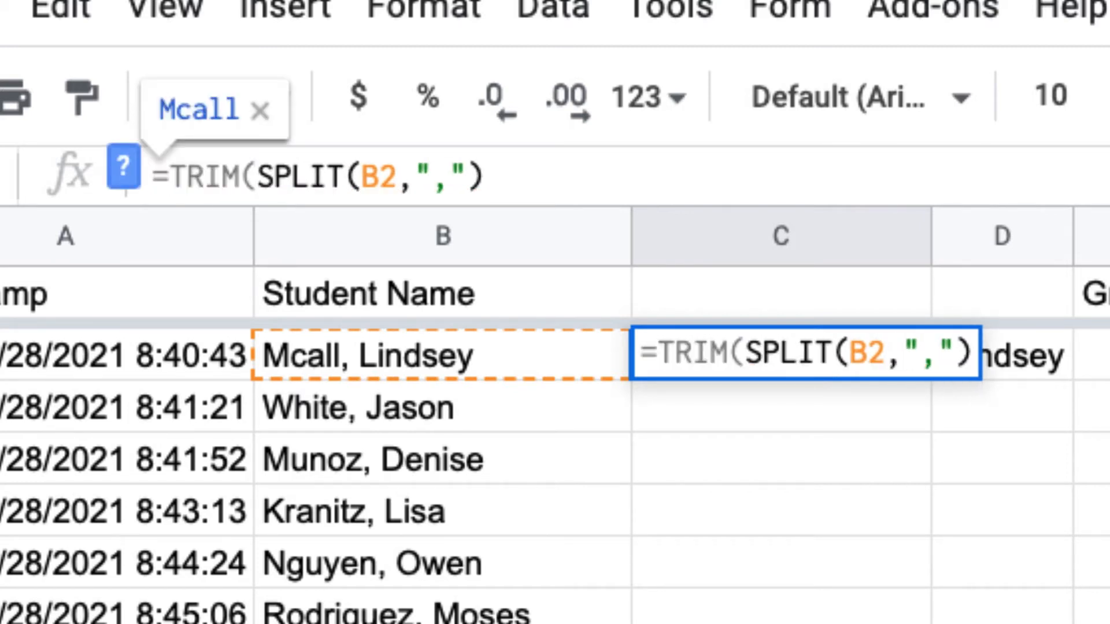
left_click(554, 185)
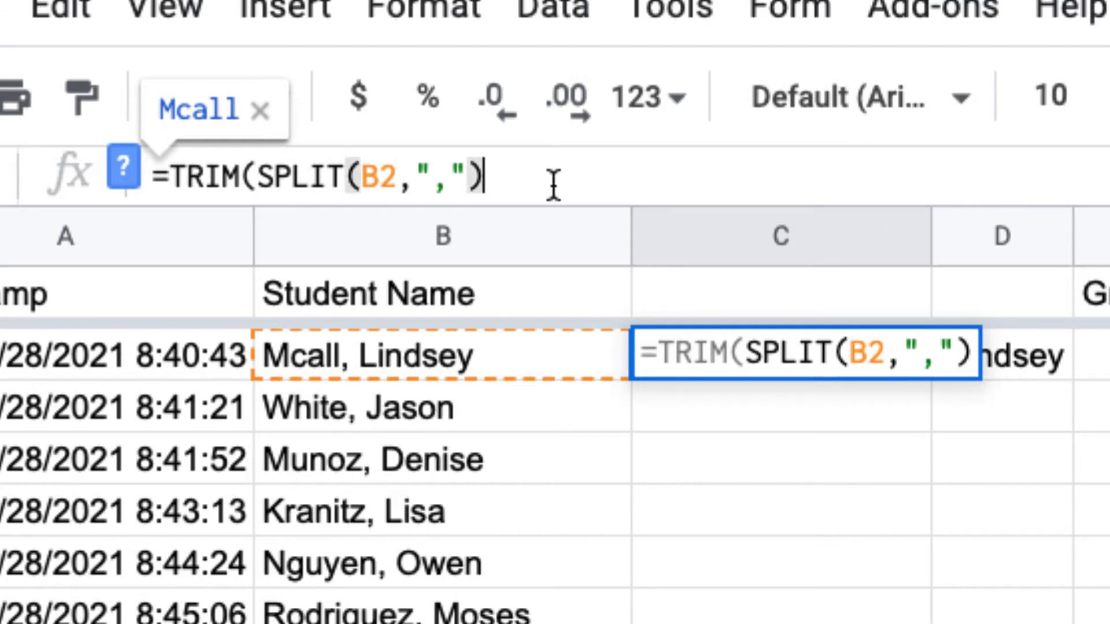
type(")")
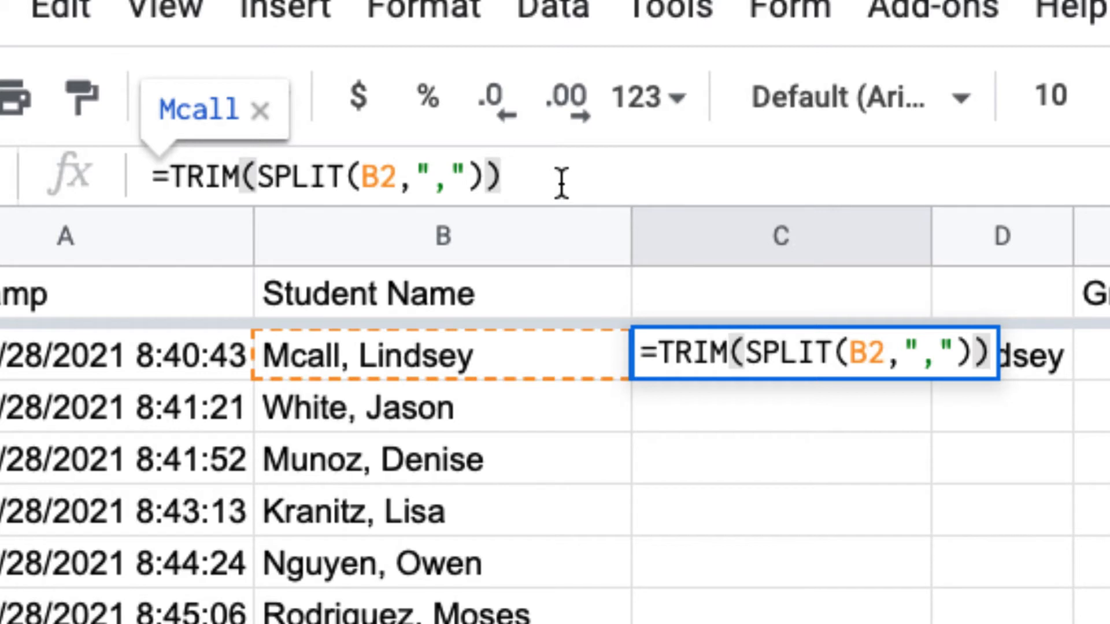
key("Return")
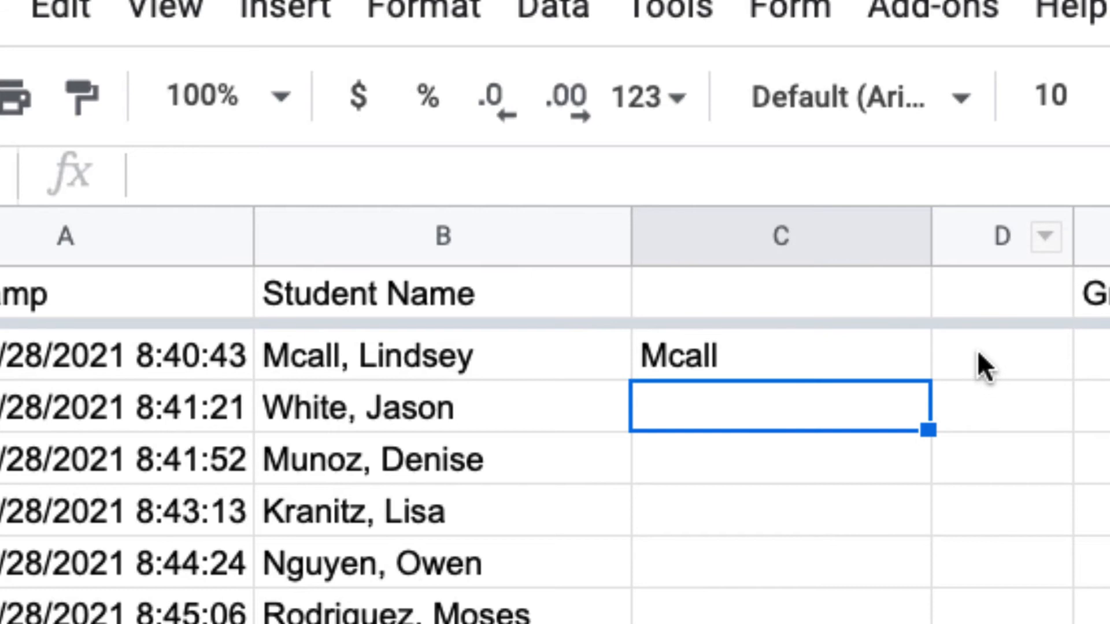
Wrap the formula in C2 with ARRAYFORMULA so that it reads =ARRAYFORMULA(TRIM(SPLIT(B2,","))).
left_click(739, 350)
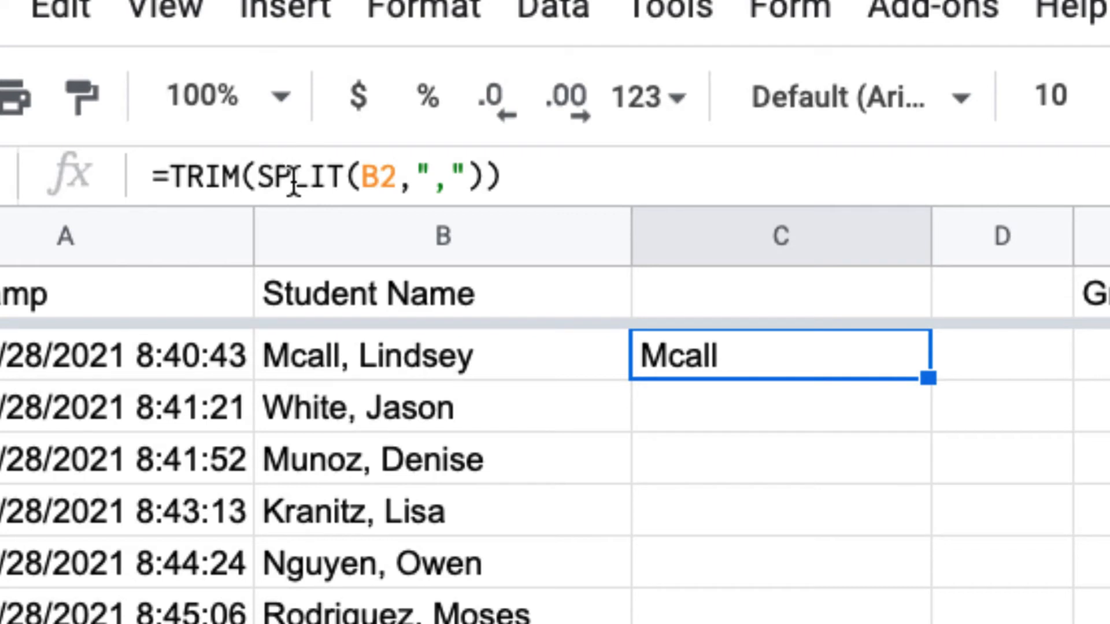
left_click(523, 176)
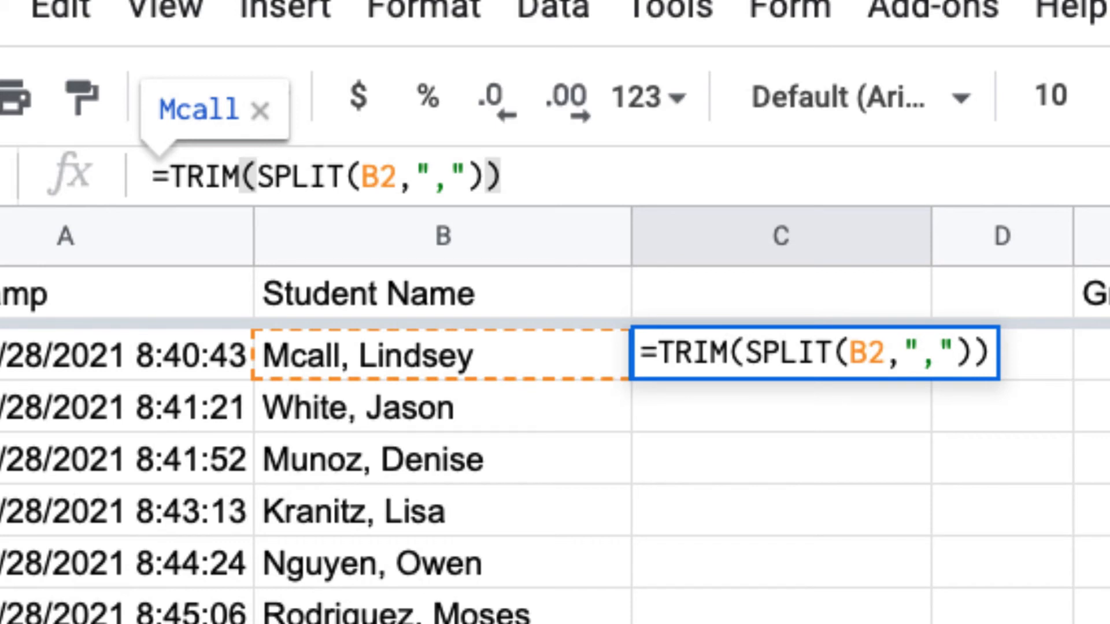
left_click(555, 178)
left_click_drag(590, 184, 143, 172)
key("ctrl+shift+Return")
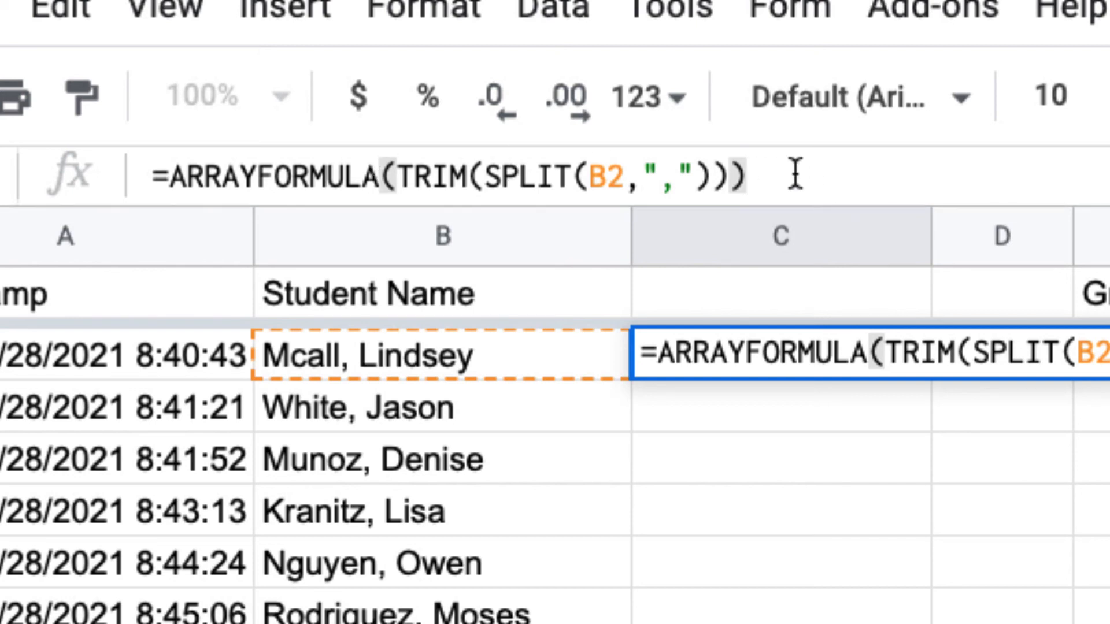
key("Return")
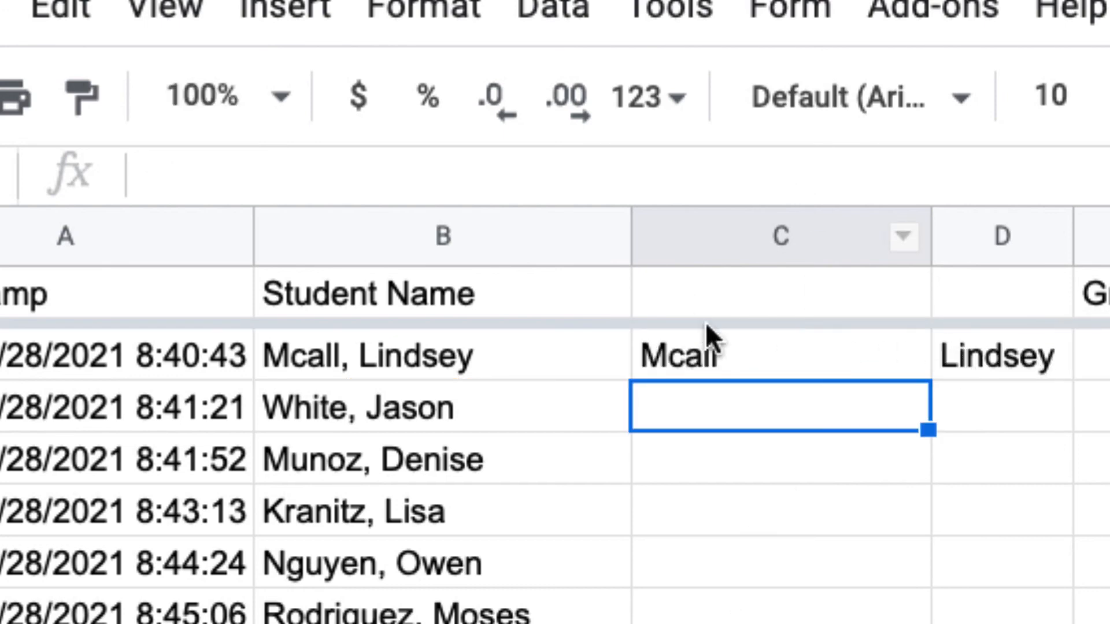
Copy the array formula from C2 down column C through C14, the last row with a student response.
left_click(708, 347)
left_click(986, 352)
left_click(716, 353)
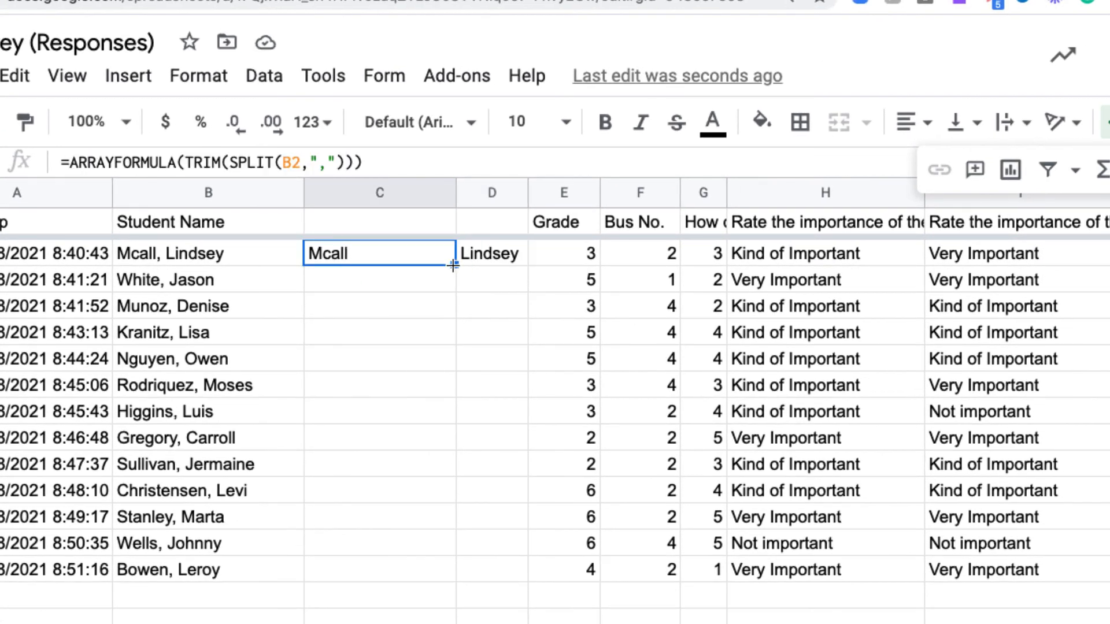
left_click_drag(453, 265, 427, 557)
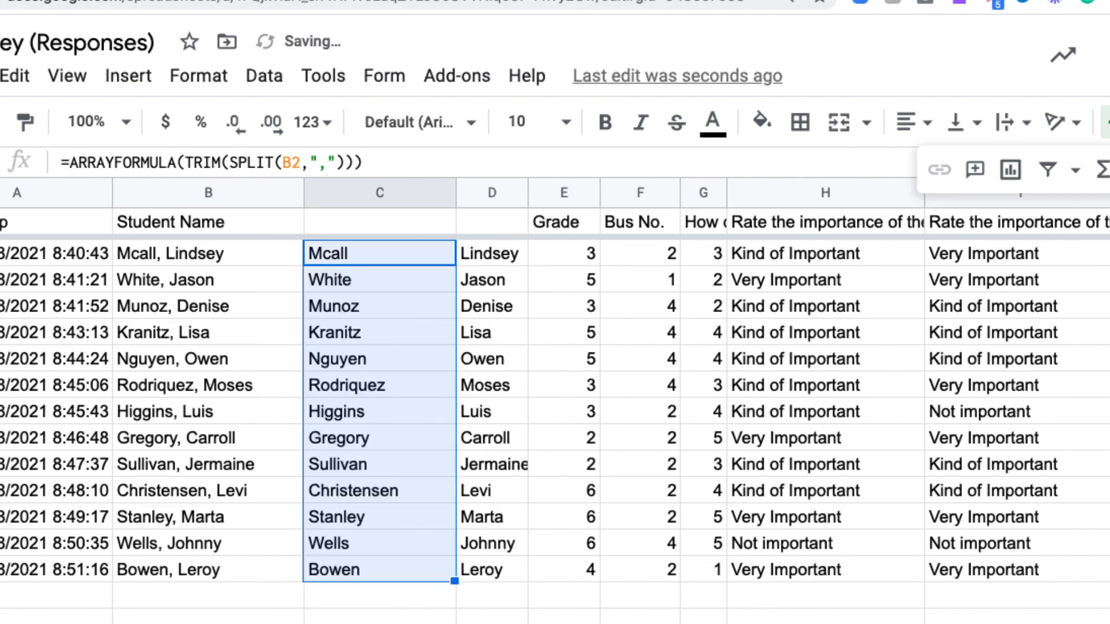
left_click(425, 623)
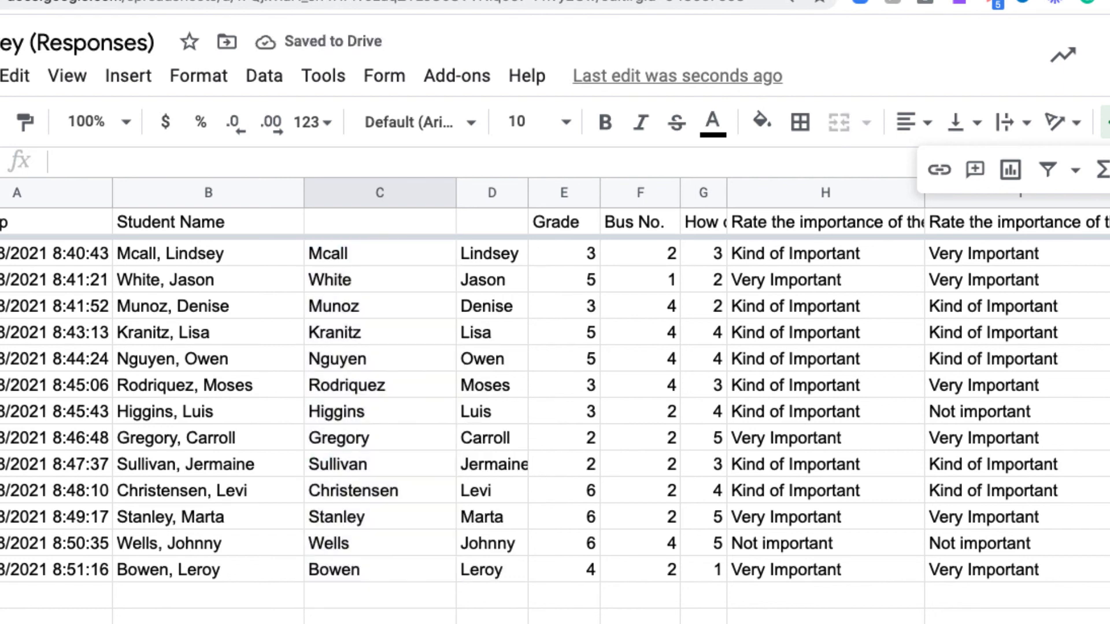
Hide column B, which holds the original combined student names.
left_click(227, 193)
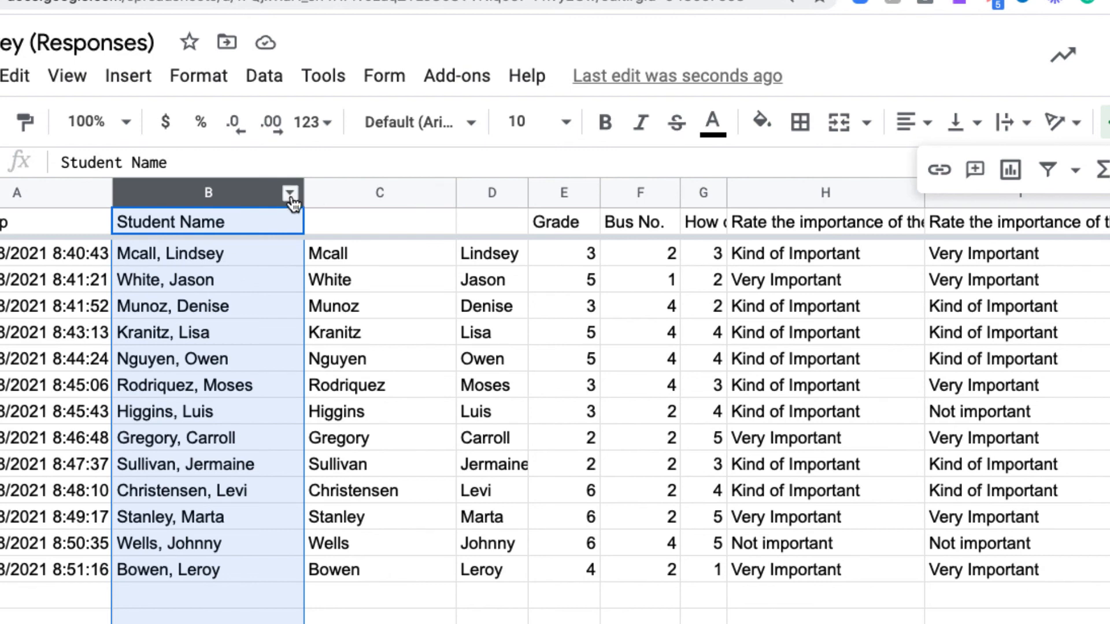
left_click(292, 192)
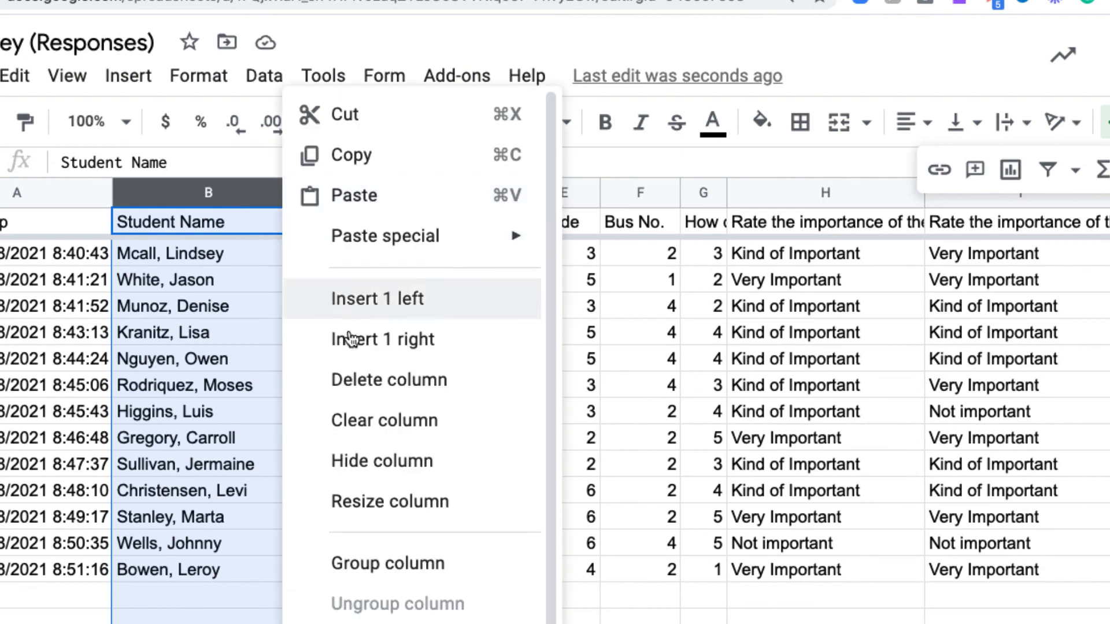
left_click(365, 462)
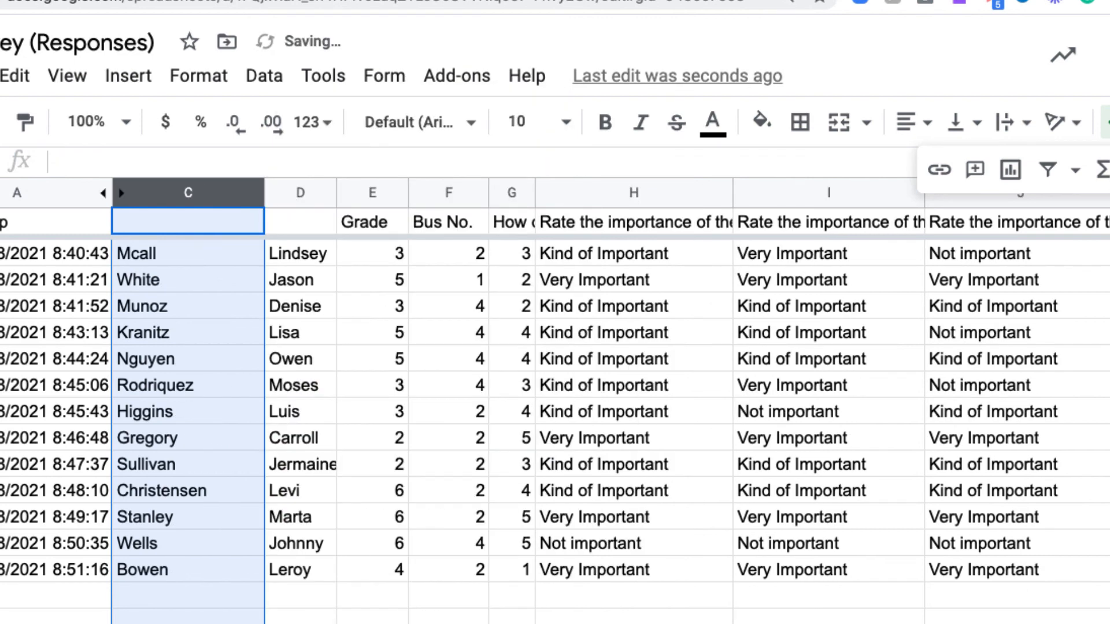
left_click(363, 487)
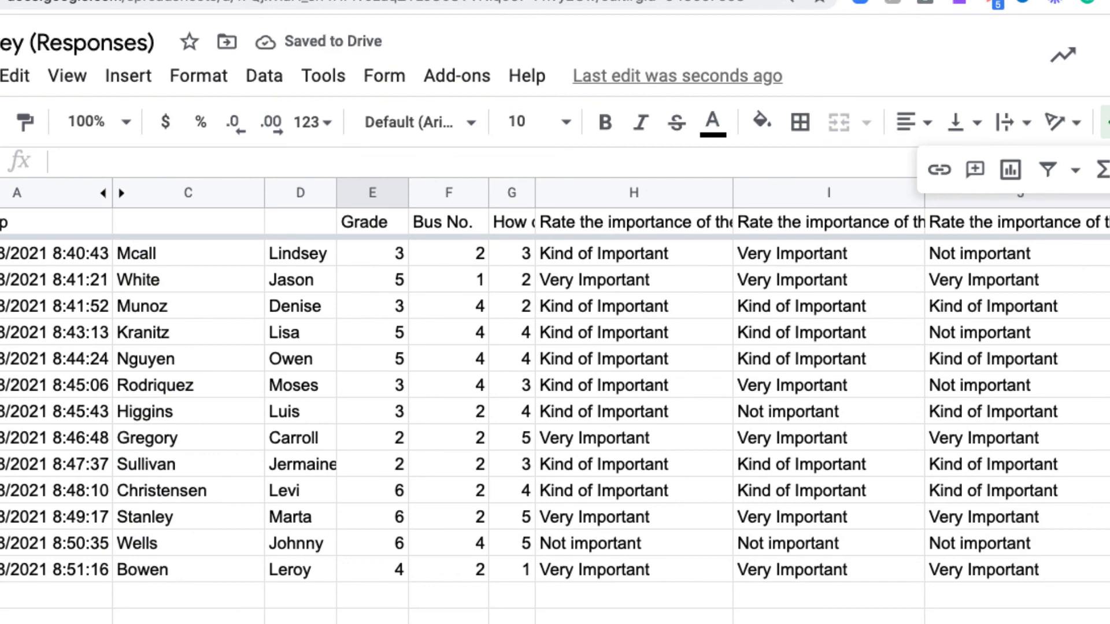